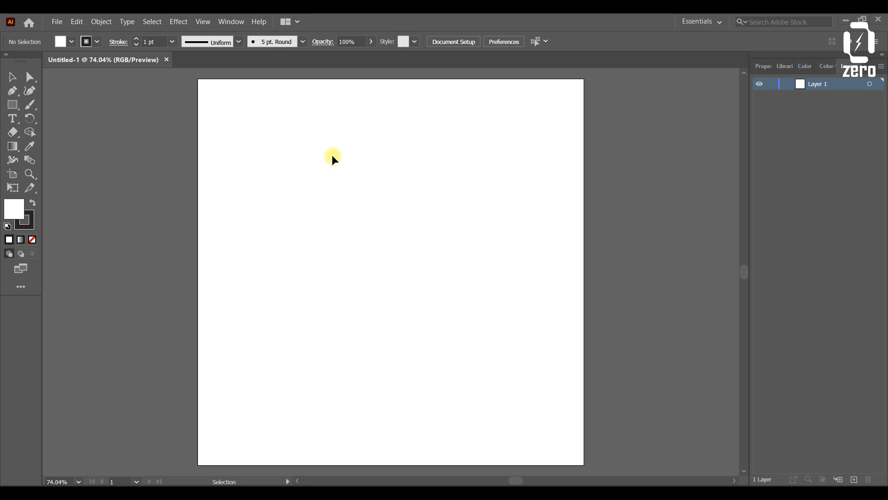
# Draw a wide rectangle across the upper half of the artboard with a dark #161616 fill and no stroke
pyautogui.click(11, 105)
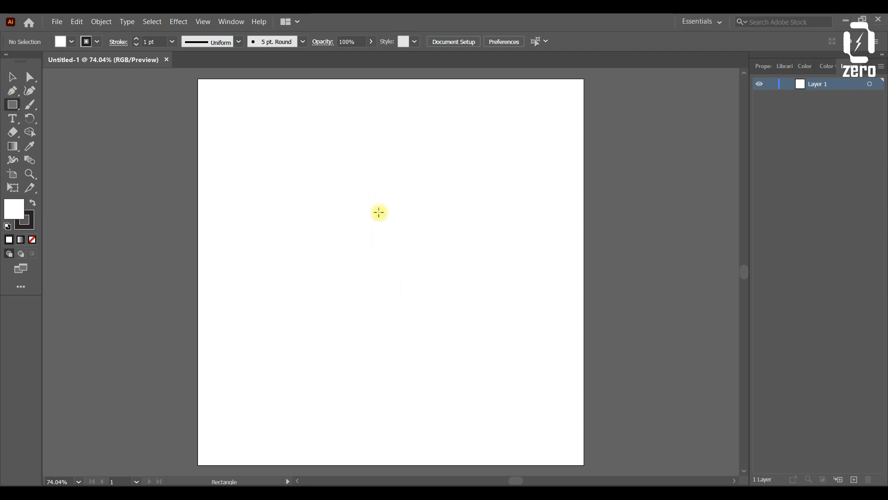
pyautogui.moveTo(216, 171); pyautogui.dragTo(559, 272)
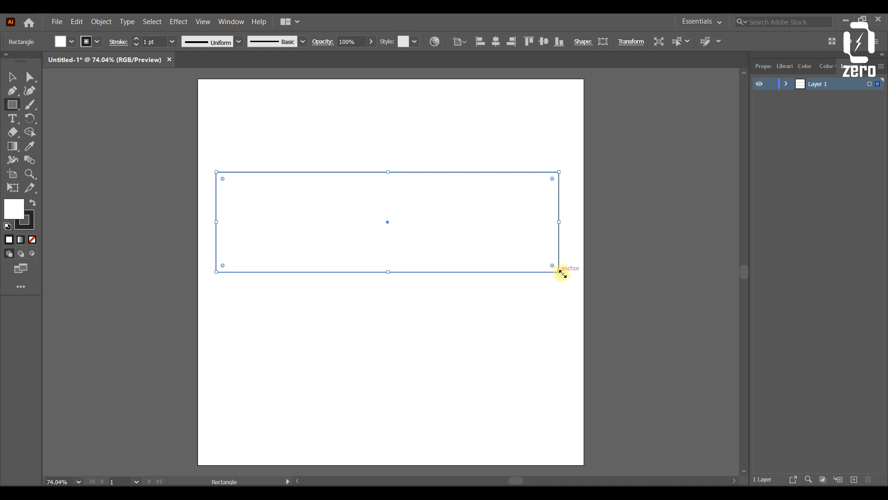
pyautogui.doubleClick(16, 210)
pyautogui.moveTo(526, 202); pyautogui.dragTo(505, 278)
pyautogui.click(778, 149)
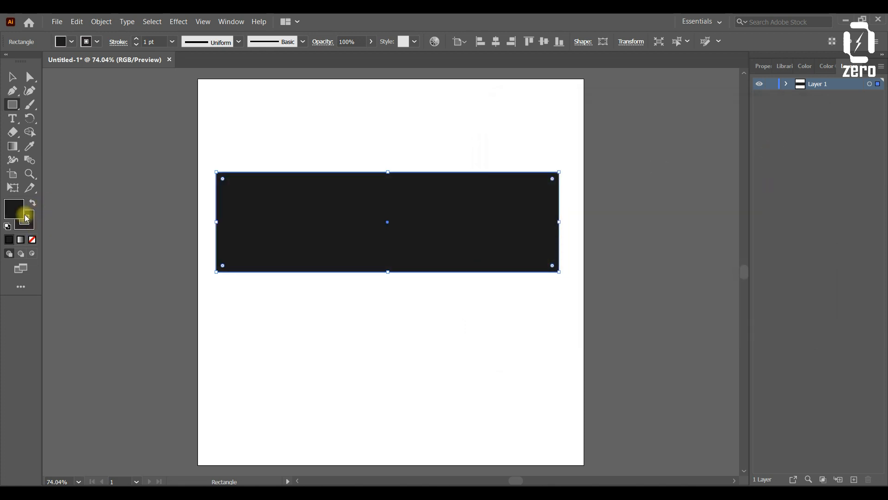
pyautogui.click(31, 229)
pyautogui.click(33, 240)
pyautogui.click(14, 209)
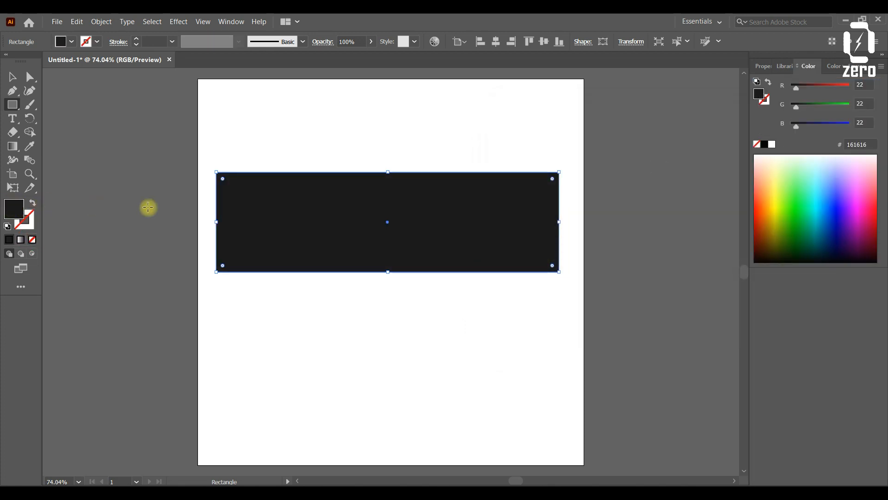
# Round all four corners of the dark rectangle to a radius of about 0.4 in
pyautogui.click(29, 76)
pyautogui.click(231, 200)
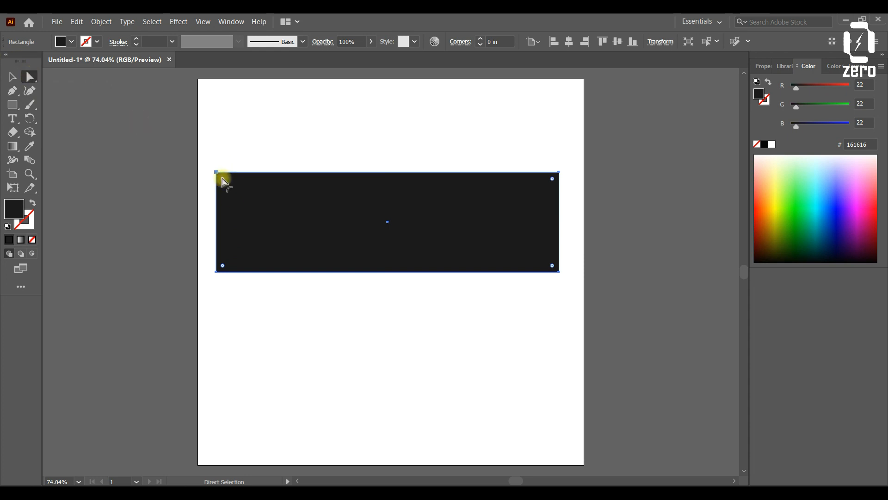
pyautogui.moveTo(224, 180); pyautogui.dragTo(244, 186)
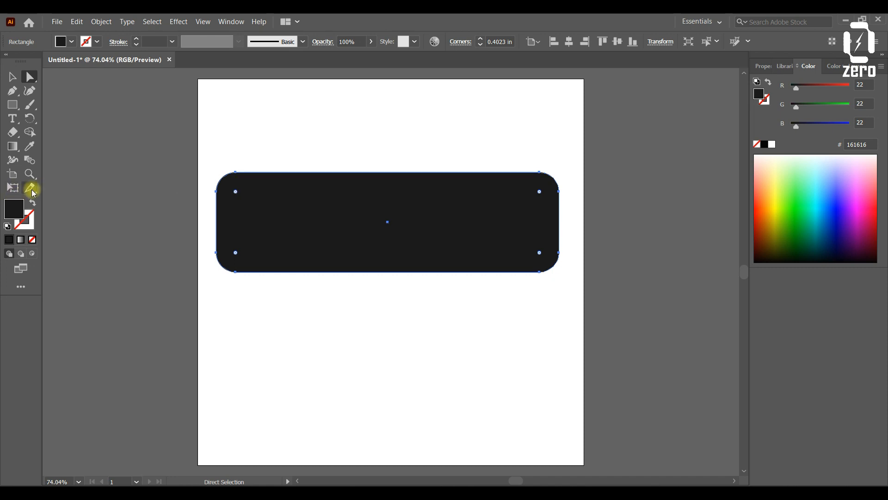
# Cut the rounded rectangle into three pieces with the Knife tool, using two slanted cuts that widen the middle piece toward its base
pyautogui.moveTo(32, 190); pyautogui.dragTo(67, 209)
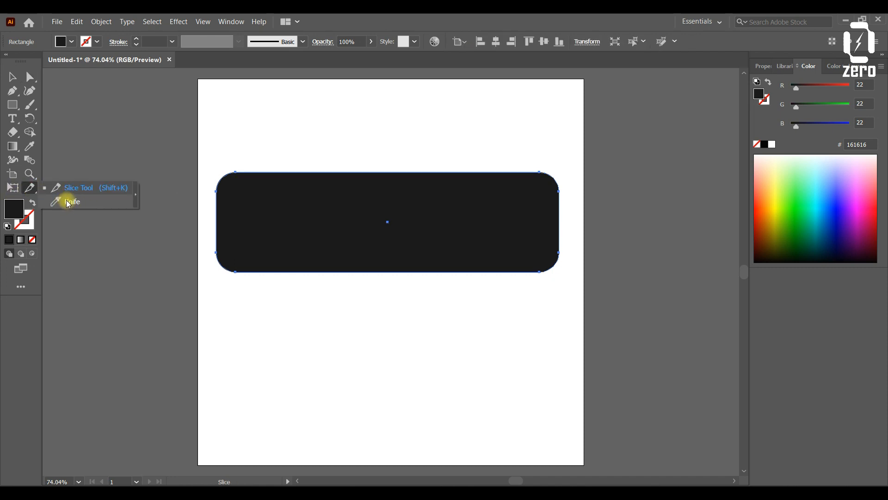
pyautogui.moveTo(69, 204); pyautogui.dragTo(24, 299)
pyautogui.click(21, 286)
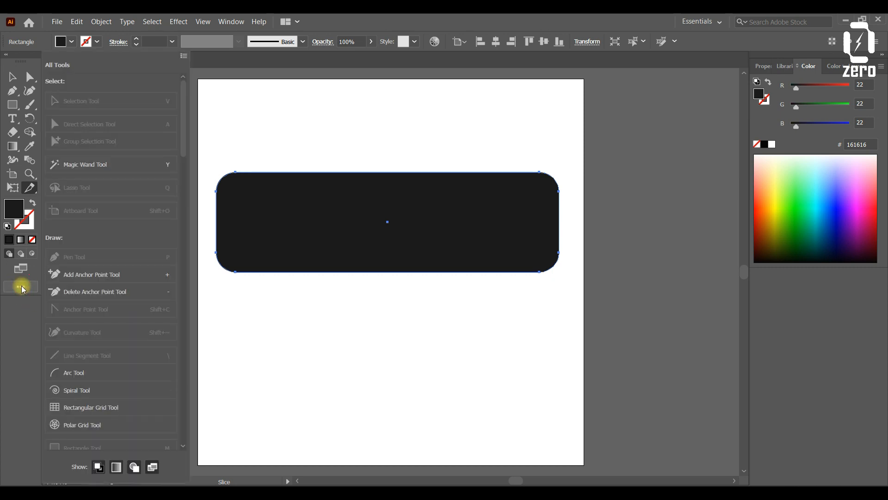
pyautogui.moveTo(183, 138); pyautogui.dragTo(164, 427)
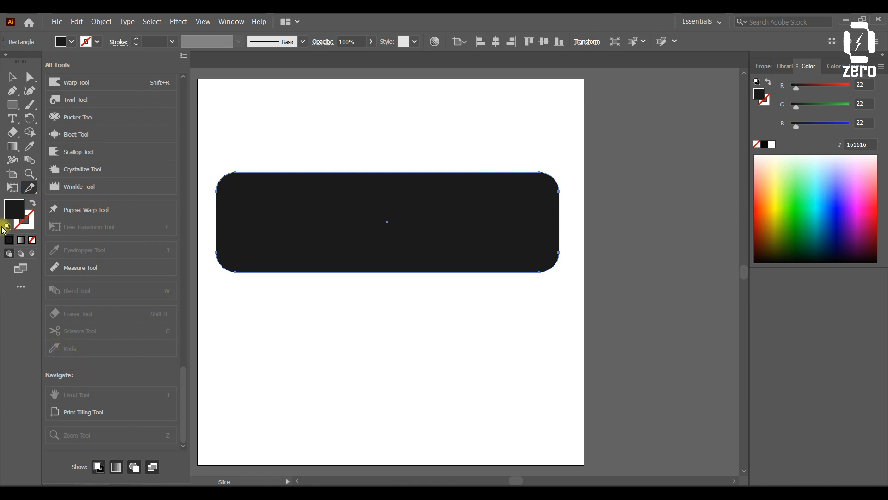
pyautogui.click(22, 286)
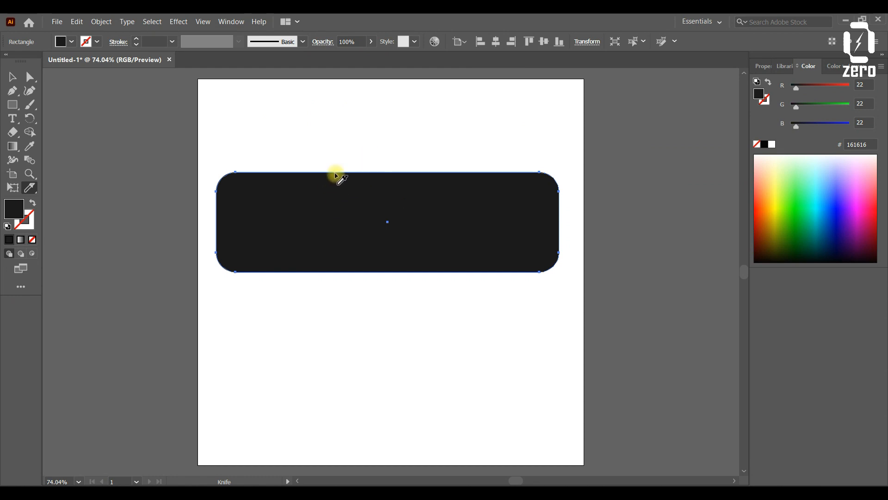
pyautogui.moveTo(339, 167); pyautogui.dragTo(291, 287)
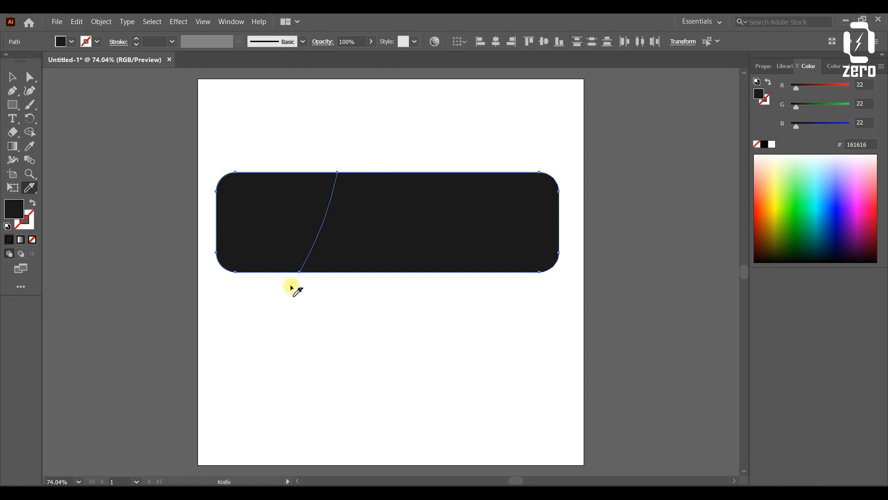
pyautogui.moveTo(401, 166); pyautogui.dragTo(443, 307)
pyautogui.click(9, 74)
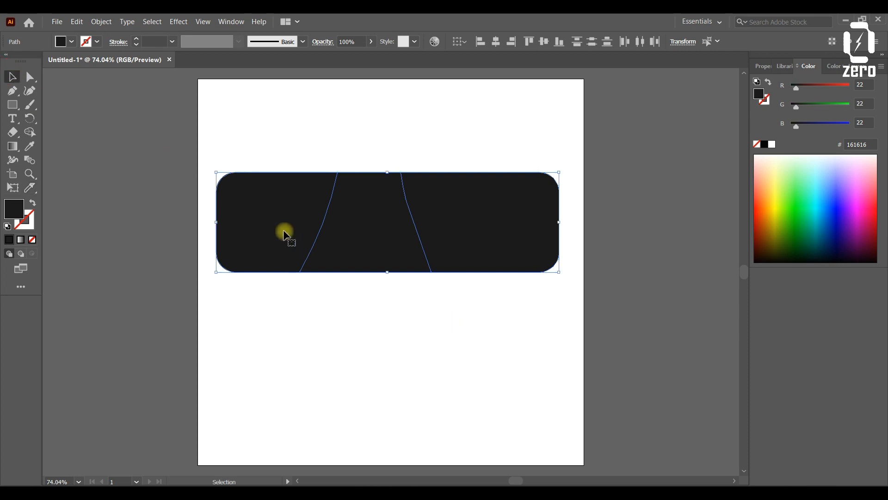
# Try moving the cut pieces apart to check that they are separate, undo the moves and deselect everything
pyautogui.moveTo(483, 216); pyautogui.dragTo(522, 214)
pyautogui.click(485, 221)
pyautogui.hotkey('ctrl', 'z')
pyautogui.click(369, 222)
pyautogui.moveTo(373, 229); pyautogui.dragTo(370, 302)
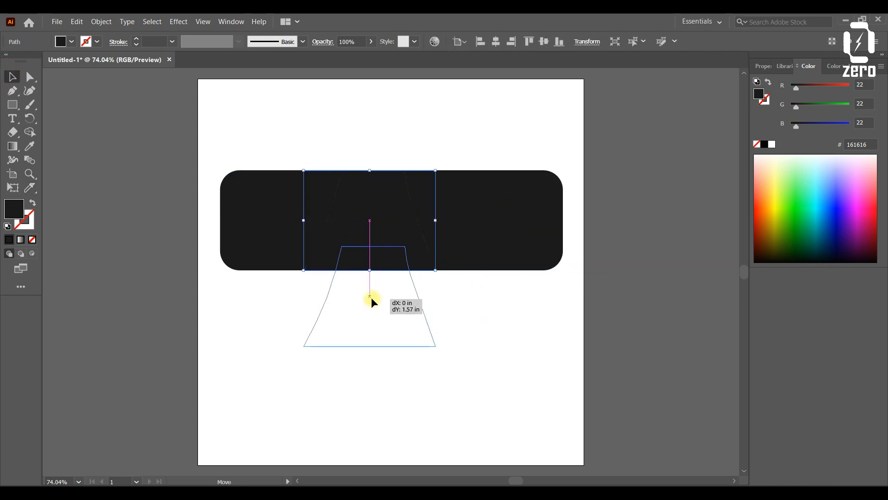
pyautogui.hotkey('ctrl', 'z')
pyautogui.click(524, 143)
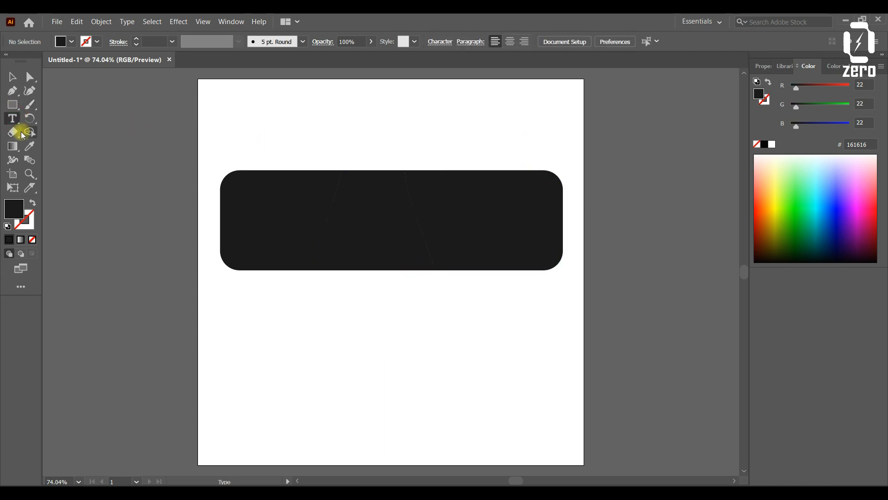
# Add the text "Try" in 24 pt Impact above the first piece of the shape
pyautogui.click(259, 138)
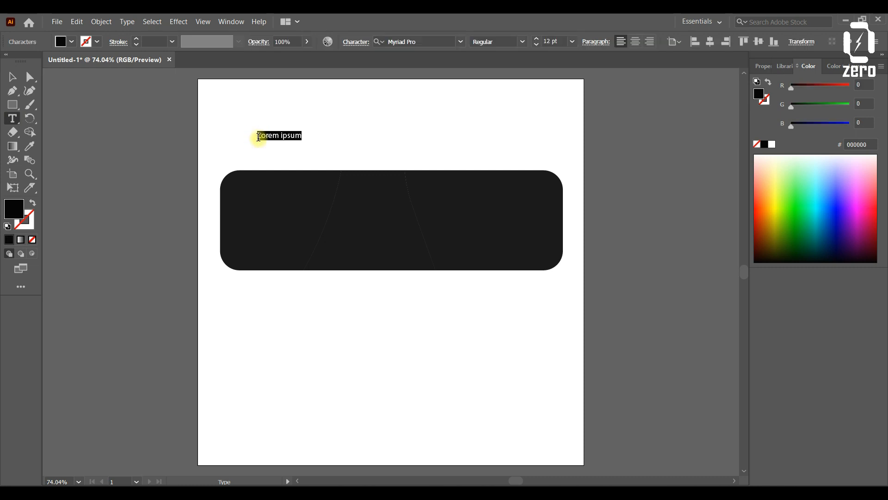
pyautogui.click(462, 42)
pyautogui.scroll(1, 500, 138)
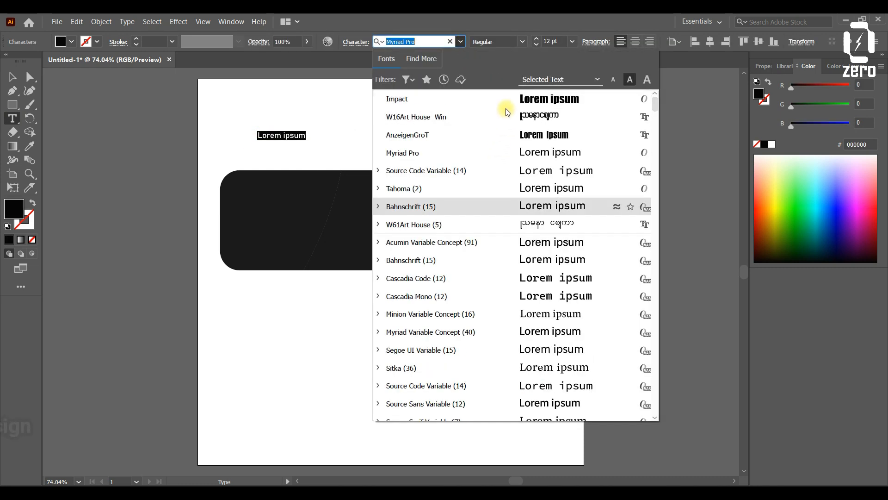
pyautogui.click(515, 98)
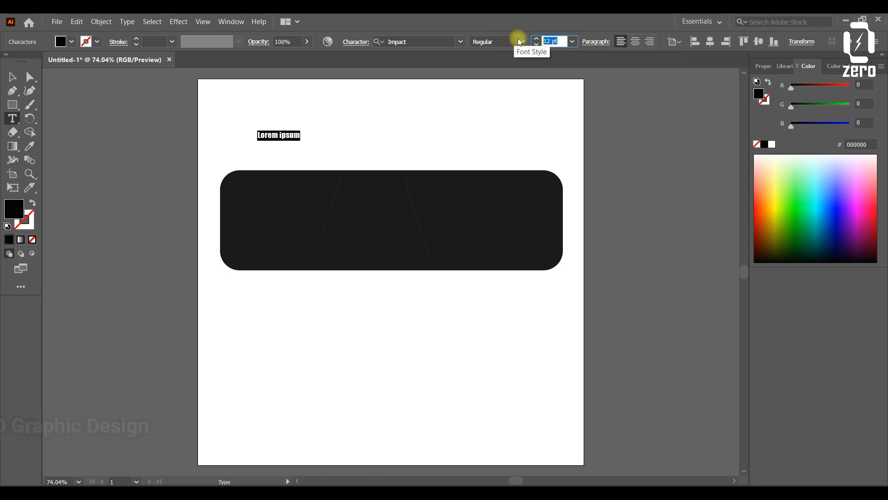
pyautogui.click(573, 46)
pyautogui.click(587, 198)
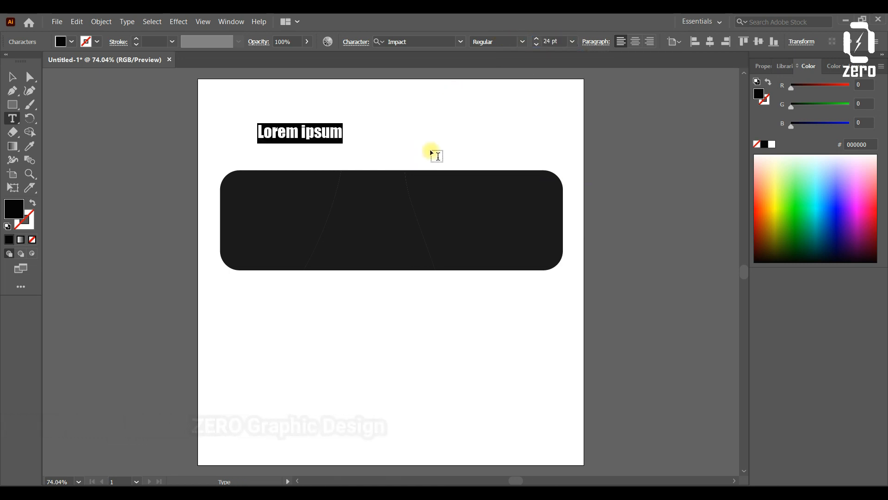
pyautogui.write('Try')
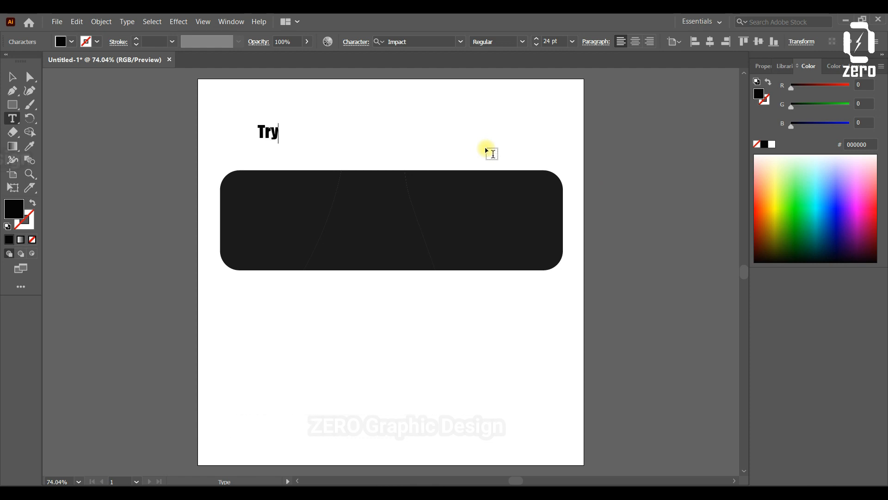
pyautogui.click(12, 77)
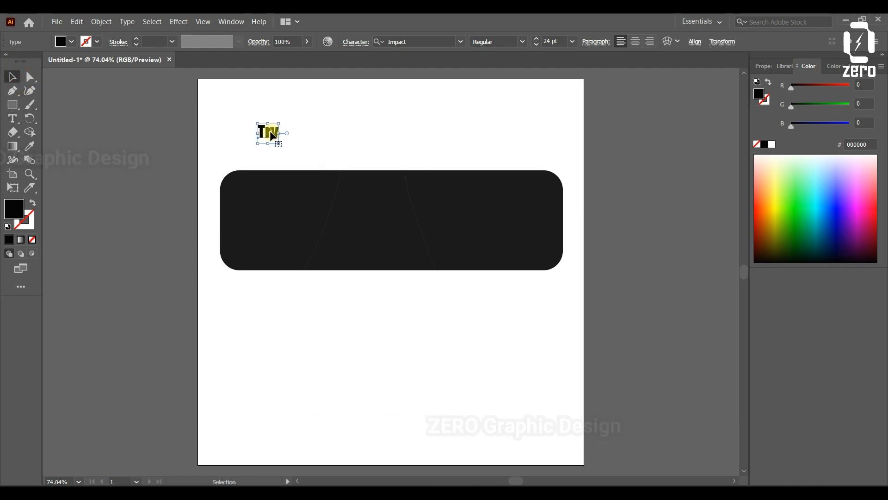
# Send the text "Try" to the back of the stacking order
pyautogui.moveTo(273, 136); pyautogui.dragTo(269, 138)
pyautogui.rightClick(270, 137)
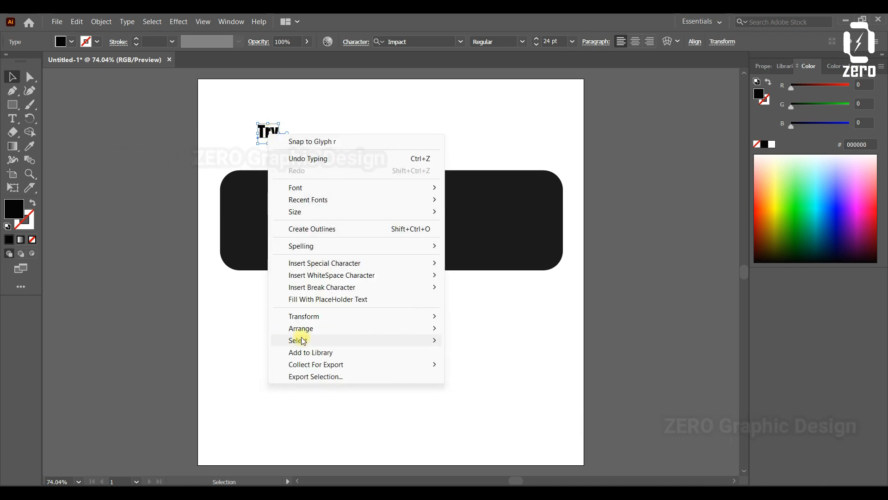
pyautogui.moveTo(300, 328)
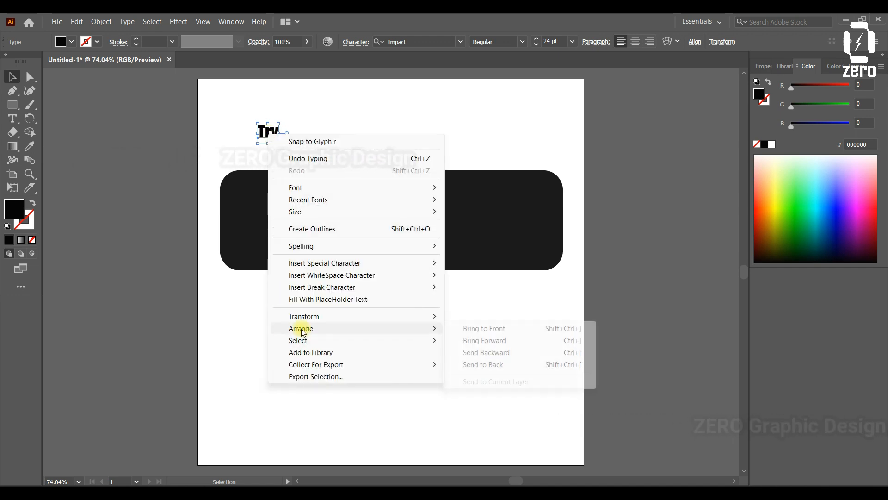
pyautogui.click(496, 368)
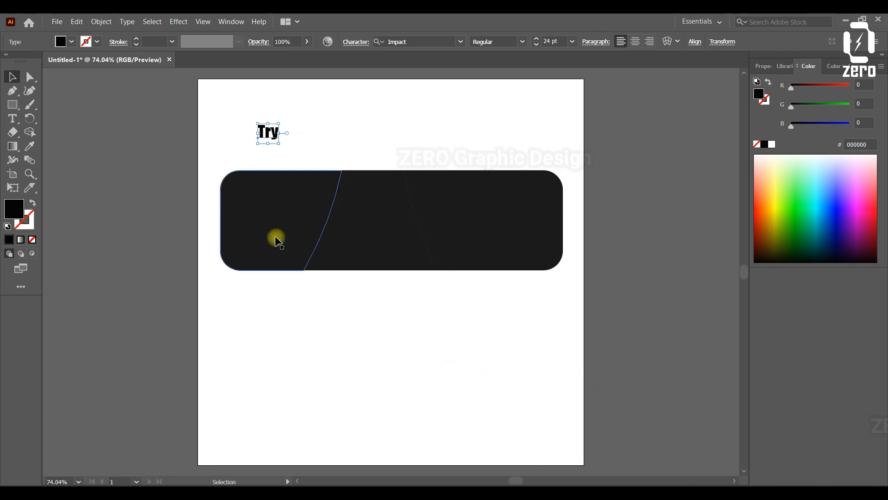
# Warp the text "Try" into the first piece of the shape with Envelope Distort's Make with Top Object
pyautogui.click(261, 158)
pyautogui.click(253, 217)
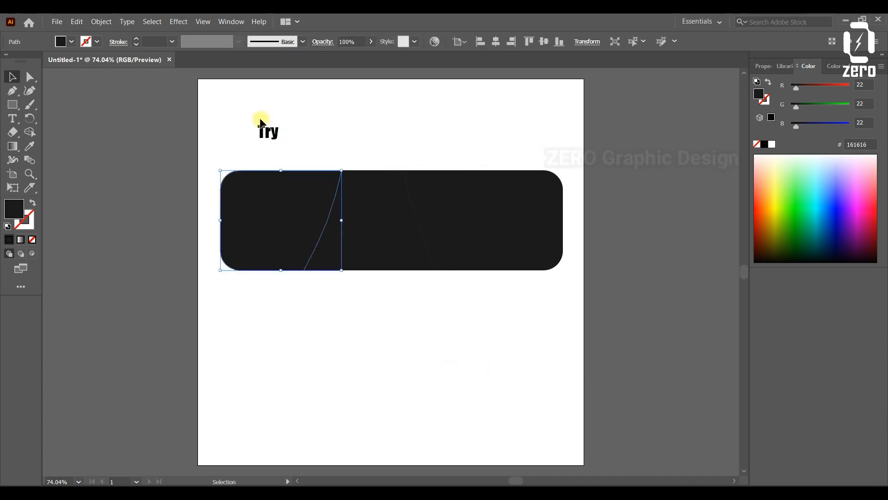
pyautogui.moveTo(224, 112); pyautogui.dragTo(276, 217)
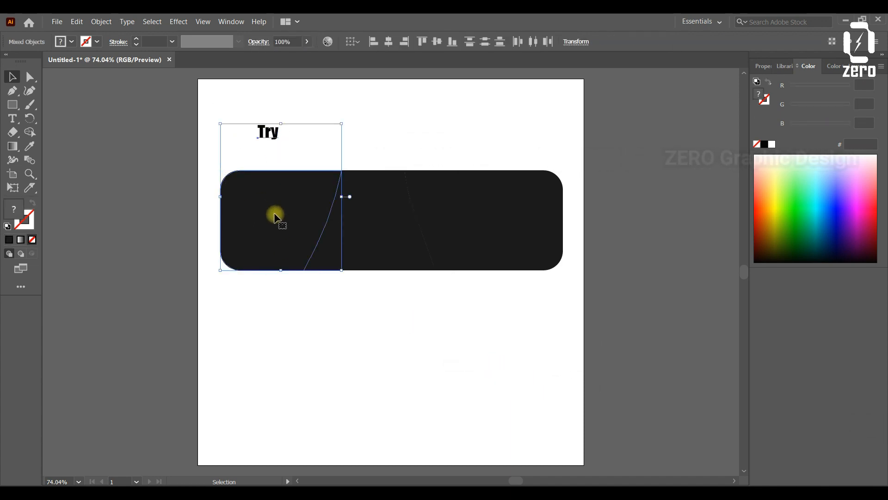
pyautogui.click(102, 22)
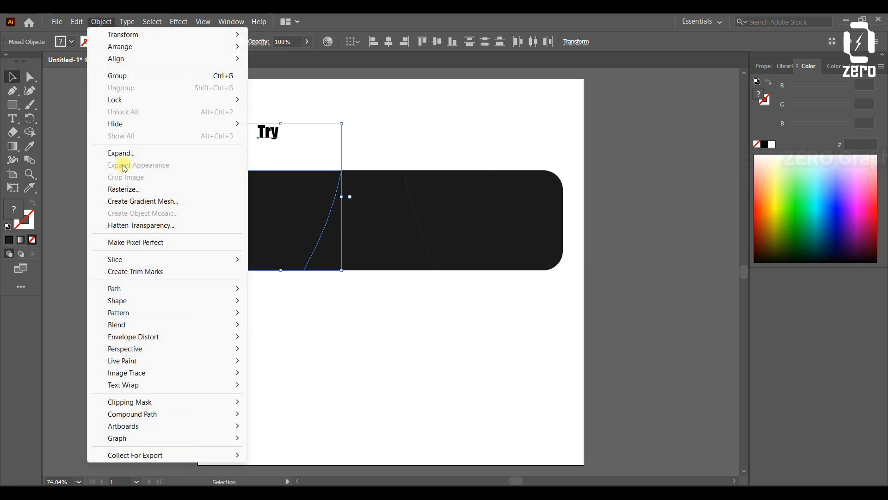
pyautogui.moveTo(151, 345)
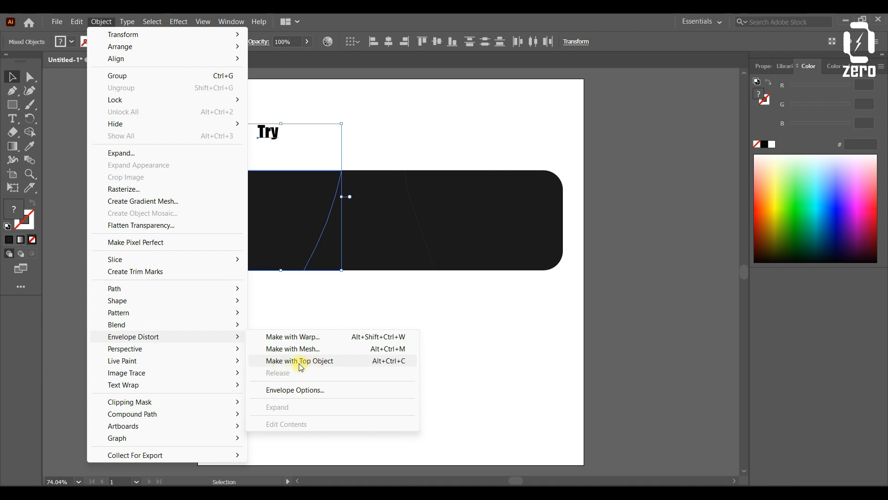
pyautogui.click(395, 366)
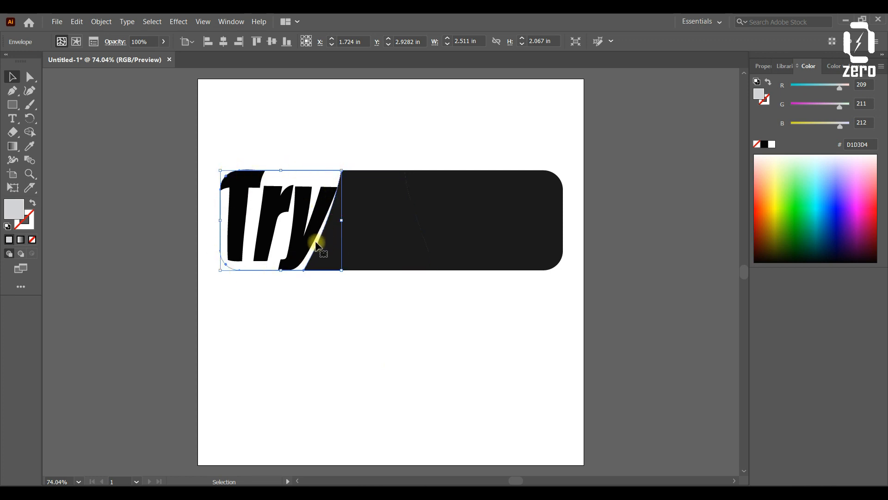
# Add the text "To" in 24 pt Impact above the dark shape
pyautogui.click(12, 122)
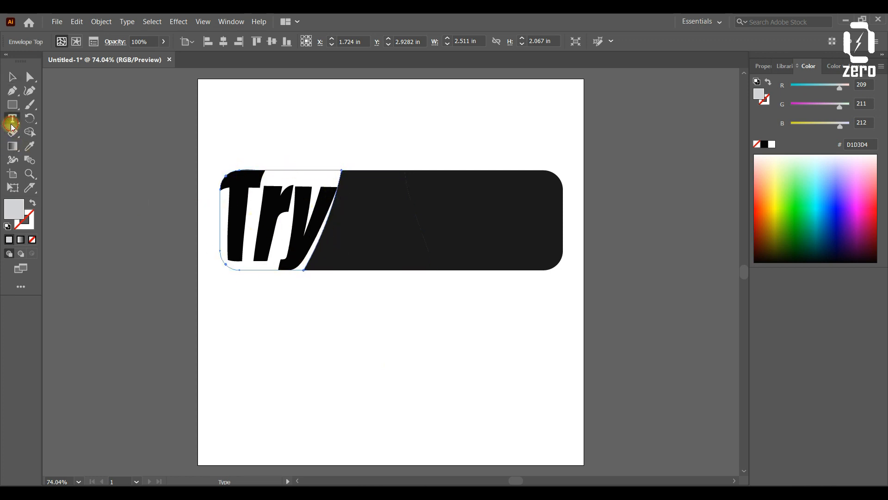
pyautogui.click(330, 129)
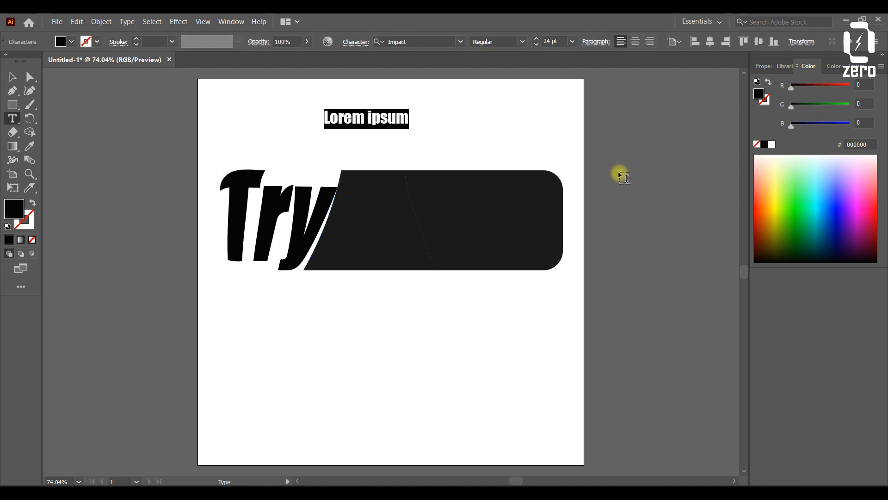
pyautogui.write('To')
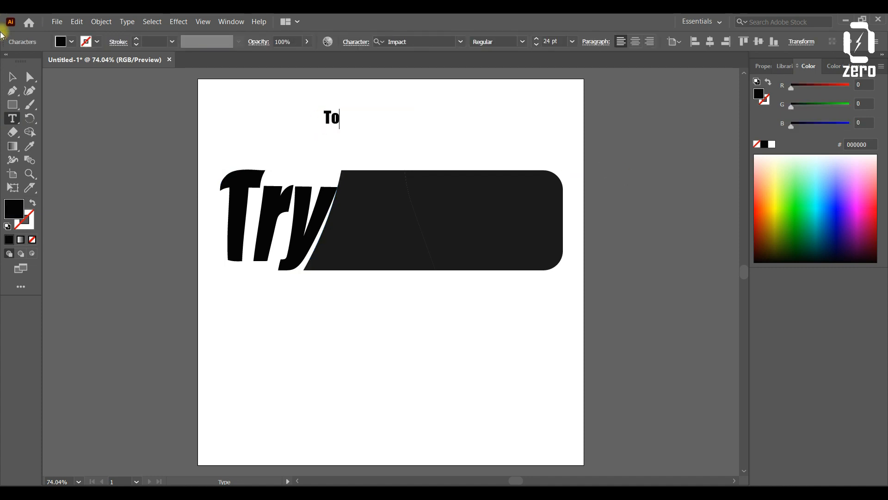
pyautogui.click(12, 77)
# Fill the text "To" with the coral red #FF5A5A
pyautogui.doubleClick(20, 214)
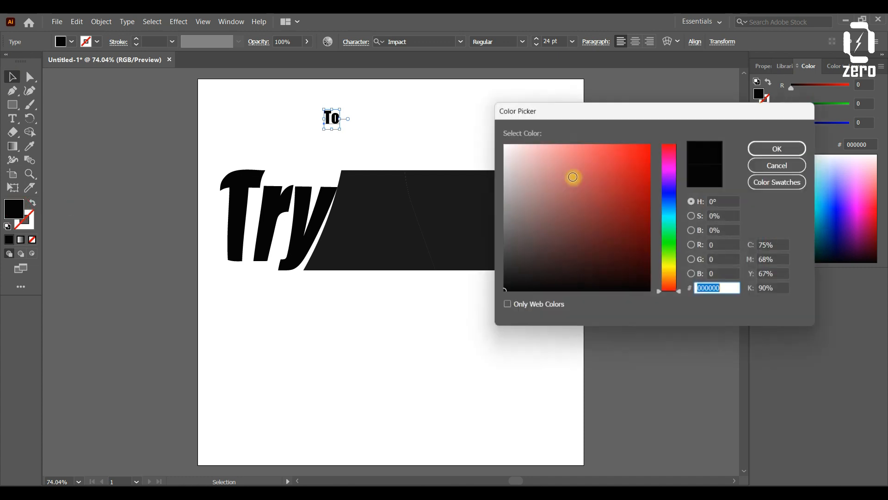
pyautogui.moveTo(571, 175); pyautogui.dragTo(599, 145)
pyautogui.click(774, 149)
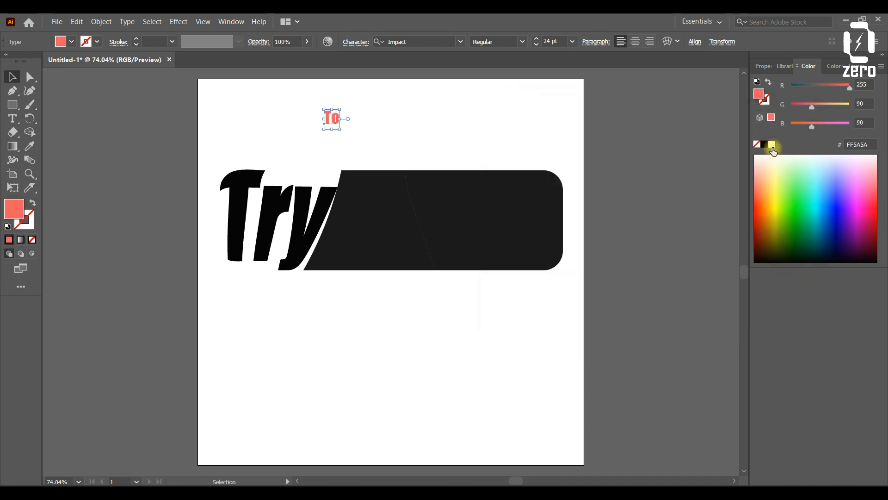
# Position the text "To" above the middle piece of the shape and leave it selected
pyautogui.moveTo(332, 117); pyautogui.dragTo(378, 122)
pyautogui.click(380, 231)
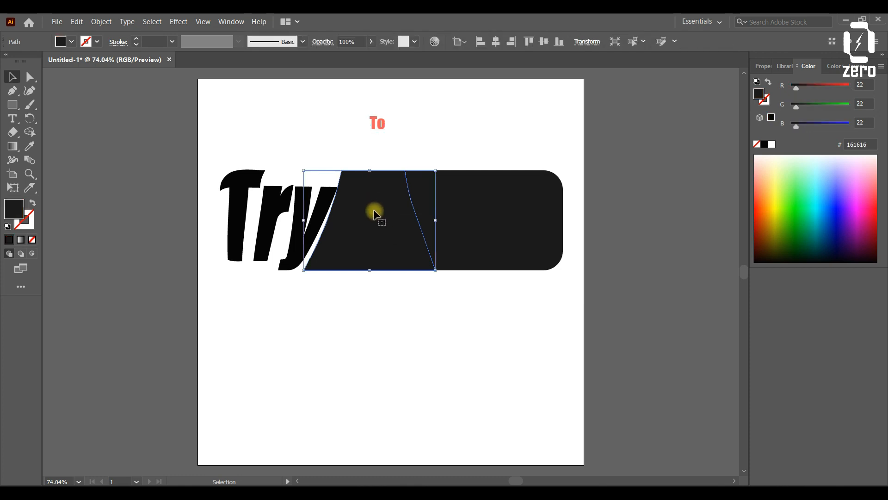
pyautogui.click(381, 122)
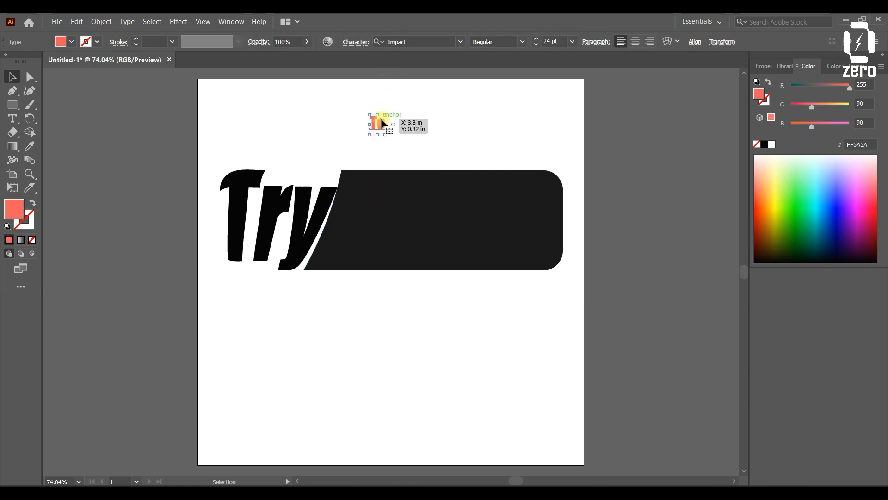
# Send the text "To" to the back and warp it into the middle piece with Envelope Distort's Make with Top Object
pyautogui.rightClick(382, 122)
pyautogui.moveTo(458, 316)
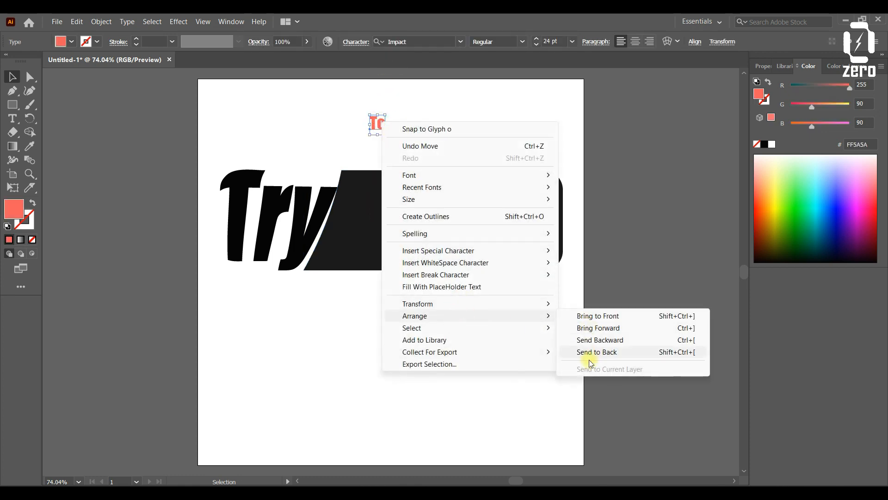
pyautogui.click(588, 356)
pyautogui.moveTo(381, 103); pyautogui.dragTo(383, 237)
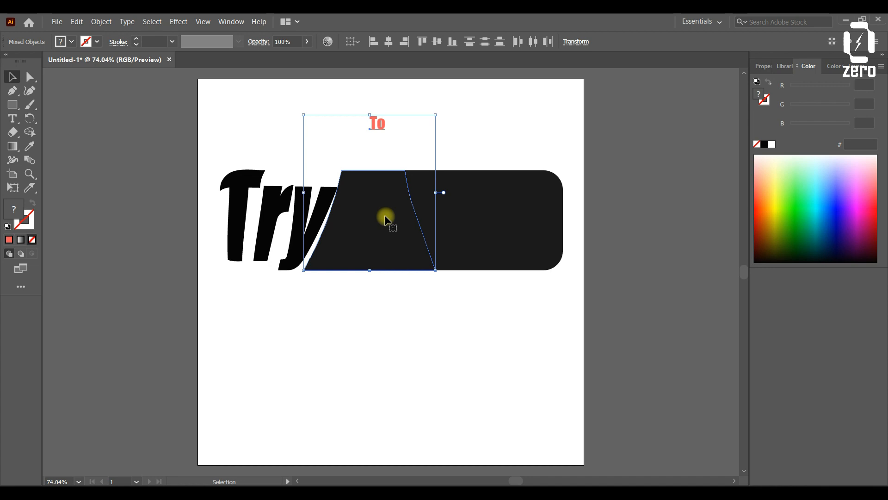
pyautogui.hotkey('ctrl', 'alt', 'c')
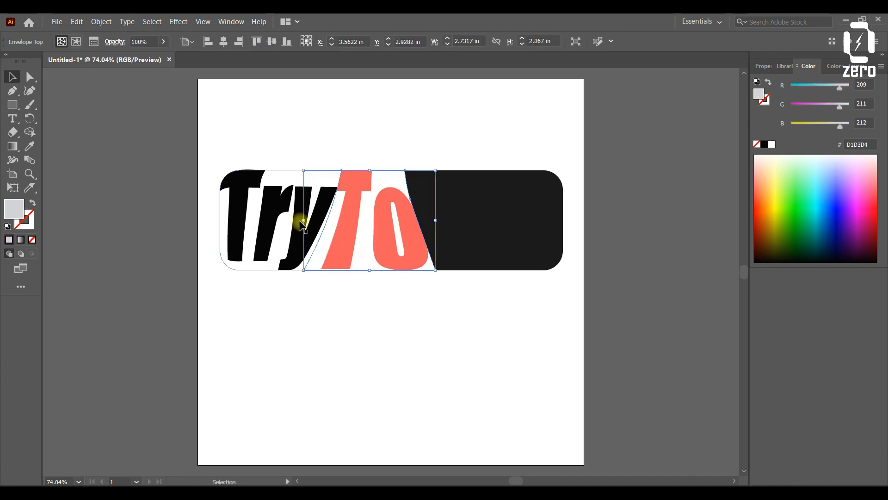
# Add the text "Start" in 24 pt Impact above the warped words
pyautogui.click(12, 120)
pyautogui.click(324, 138)
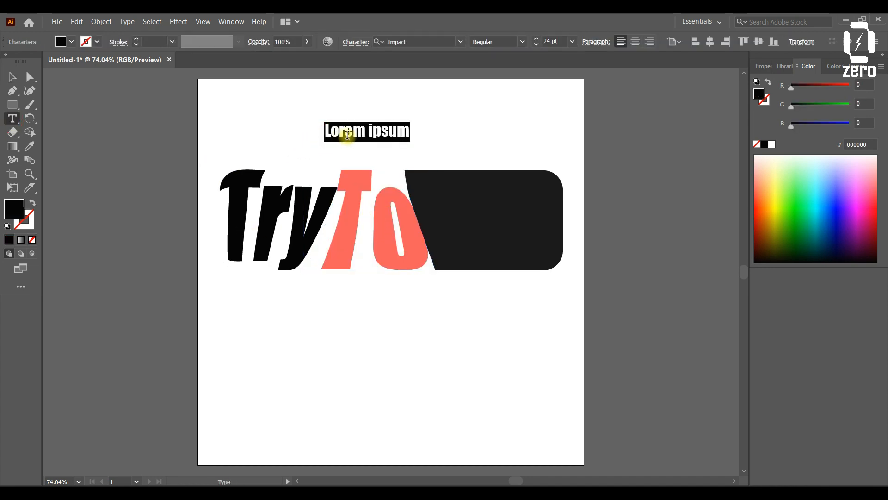
pyautogui.write('s')
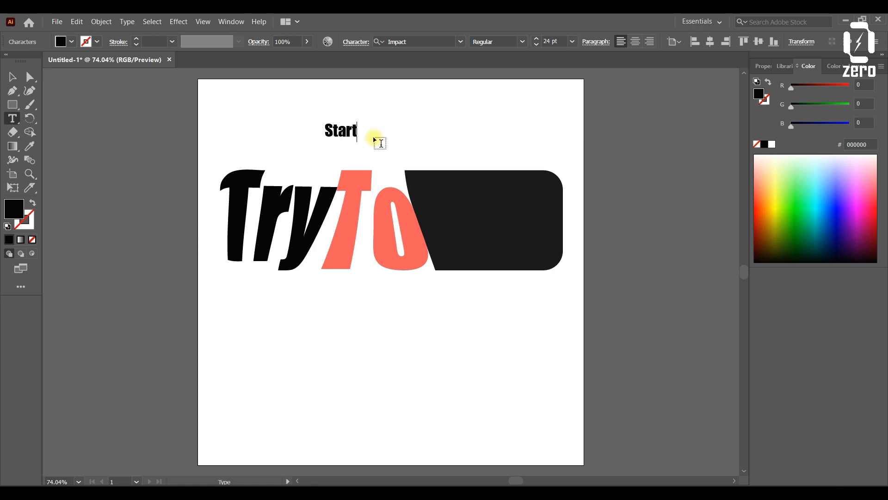
pyautogui.click(14, 78)
# Fill the text "Start" with the blue #333DFF
pyautogui.doubleClick(17, 207)
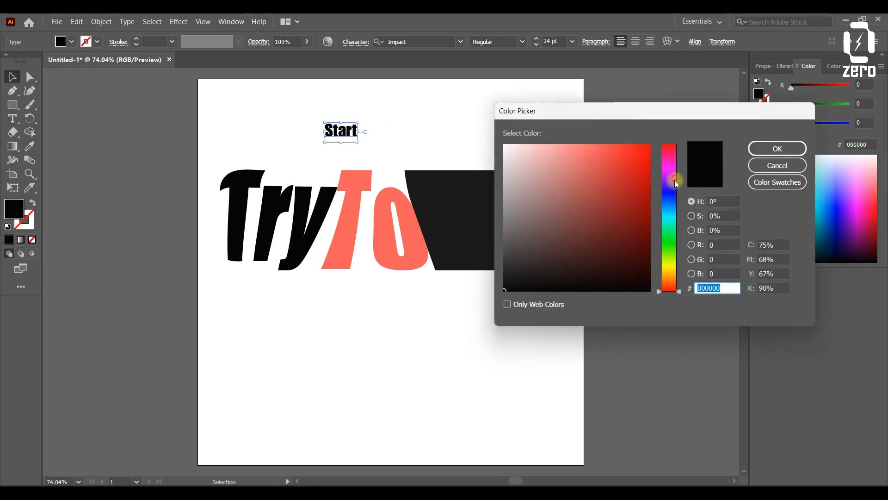
pyautogui.moveTo(670, 178); pyautogui.dragTo(621, 145)
pyautogui.click(771, 149)
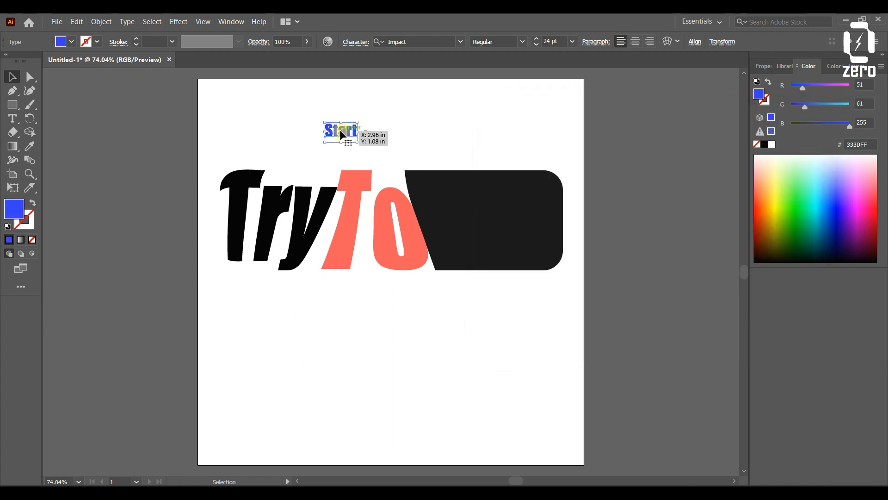
# Place "Start" above the last dark piece, sent to the back, and warp it into that piece with Make with Top Object
pyautogui.moveTo(341, 135); pyautogui.dragTo(461, 133)
pyautogui.rightClick(461, 133)
pyautogui.moveTo(573, 327)
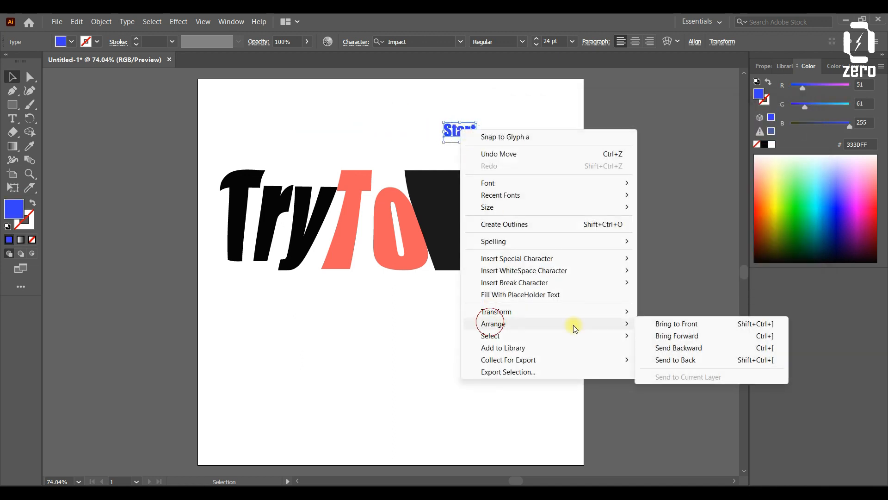
pyautogui.click(669, 360)
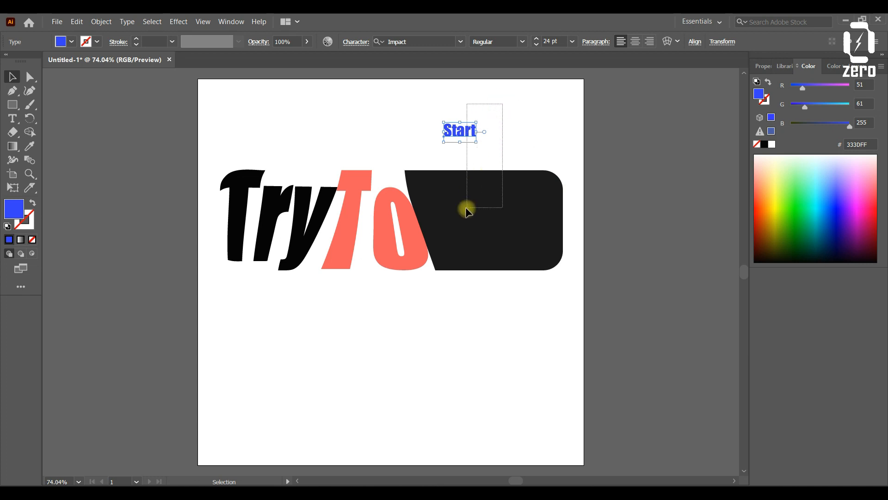
pyautogui.moveTo(467, 209); pyautogui.dragTo(468, 211)
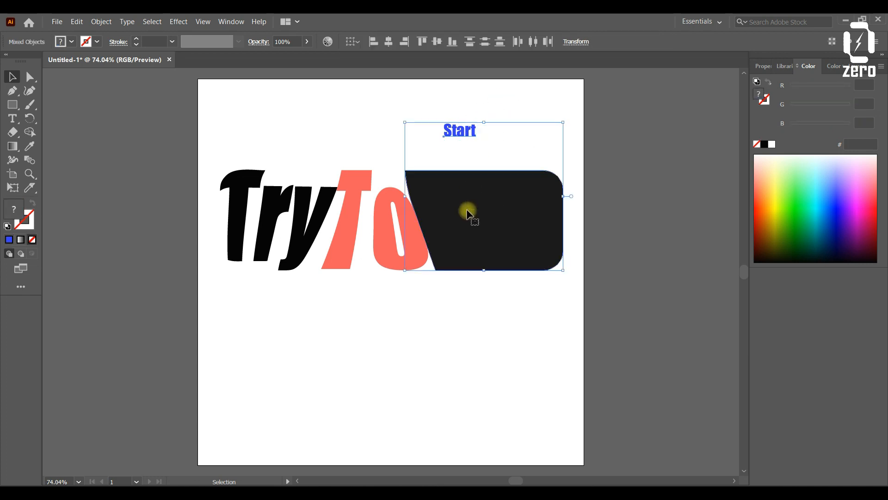
pyautogui.hotkey('ctrl', 'alt', 'c')
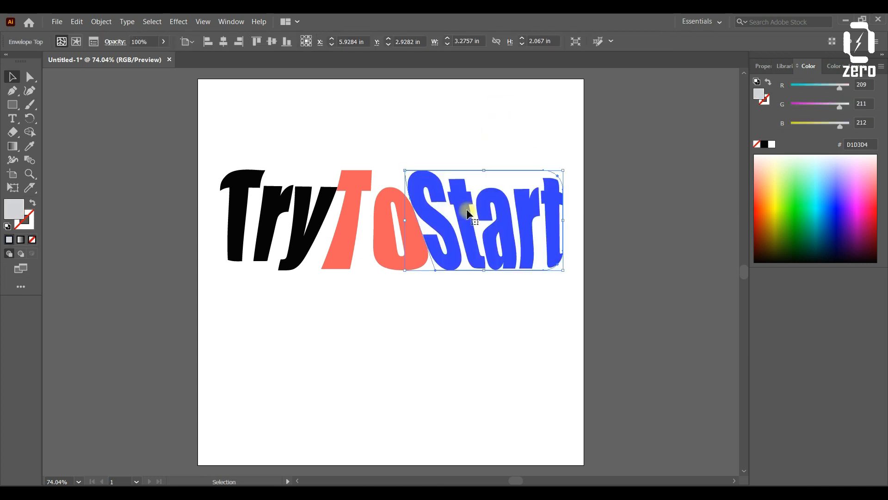
# Move the three warped words "Try", "To" and "Start" together up towards the top edge of the artboard
pyautogui.click(630, 211)
pyautogui.moveTo(608, 237); pyautogui.dragTo(293, 238)
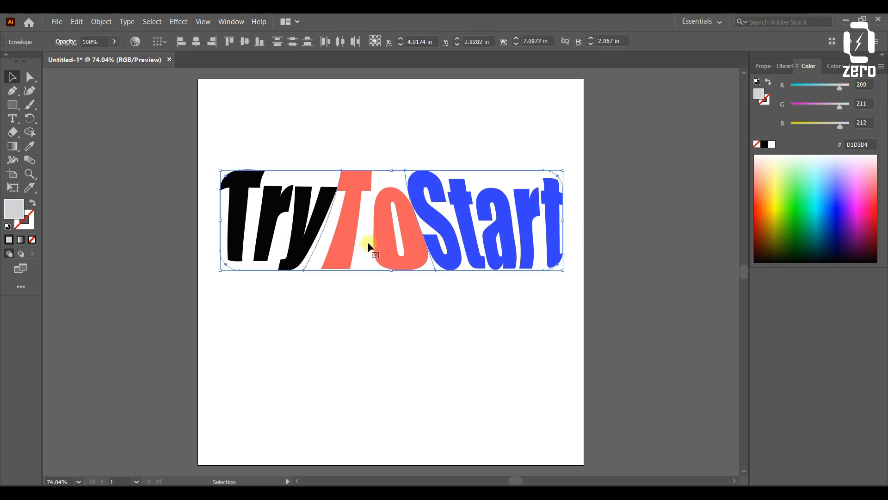
pyautogui.moveTo(381, 237); pyautogui.dragTo(383, 176)
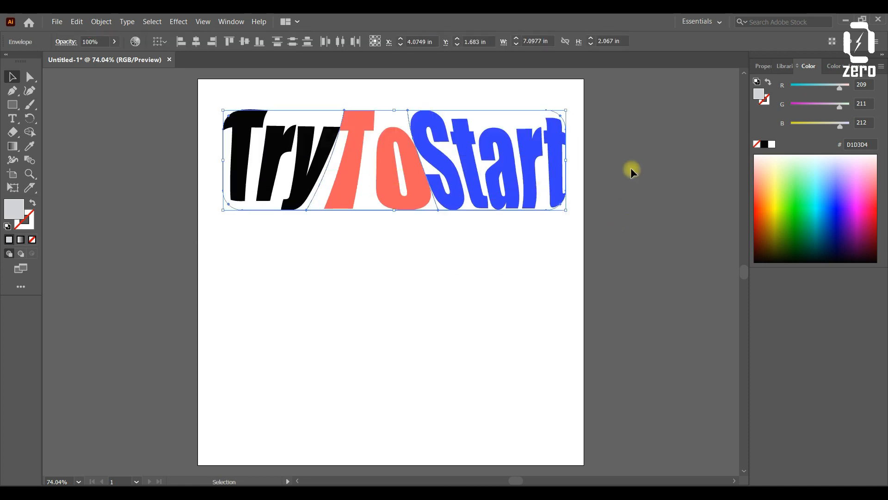
pyautogui.click(591, 188)
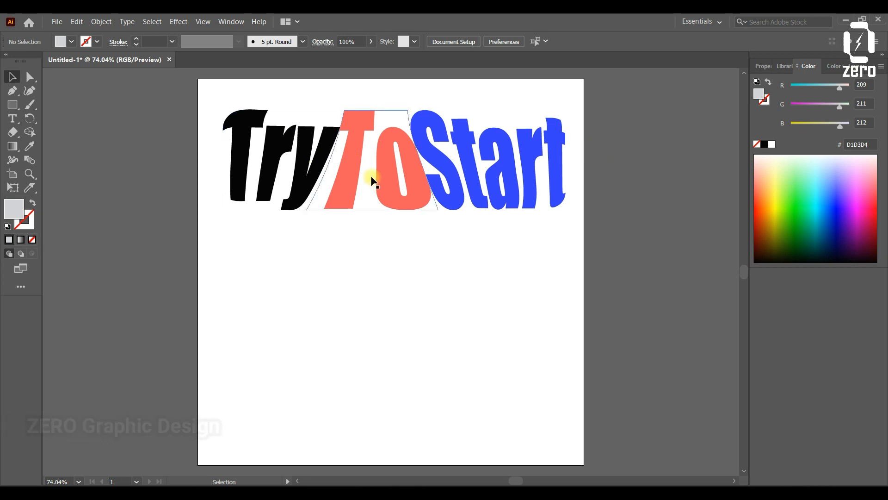
# Recolour the text inside the "To" envelope to the yellow #FFF033 and leave isolation mode
pyautogui.click(382, 161)
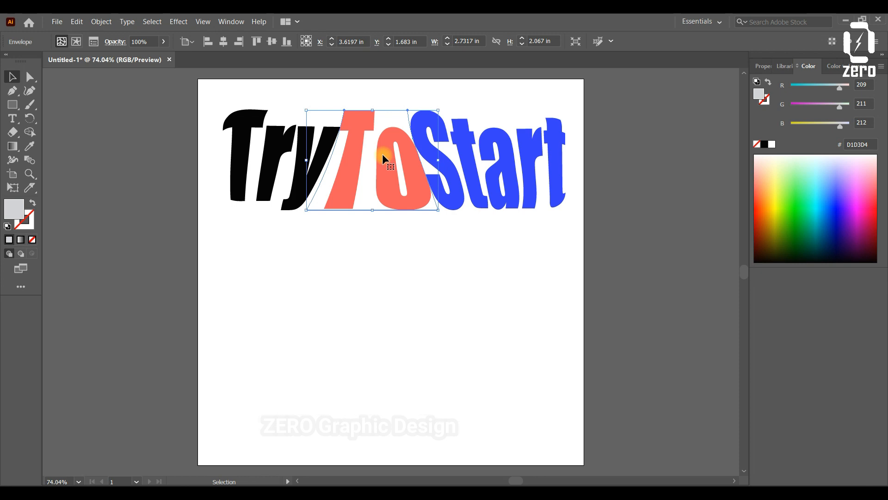
pyautogui.doubleClick(383, 153)
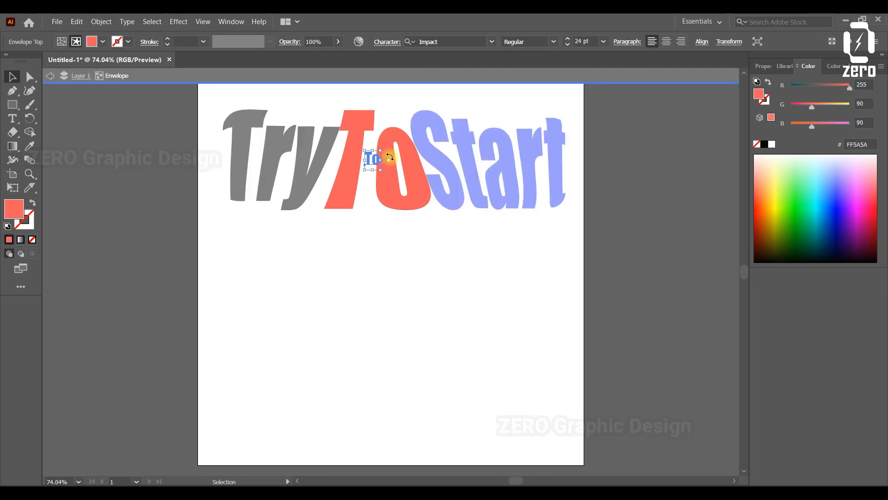
pyautogui.doubleClick(17, 211)
pyautogui.moveTo(637, 177); pyautogui.dragTo(650, 144)
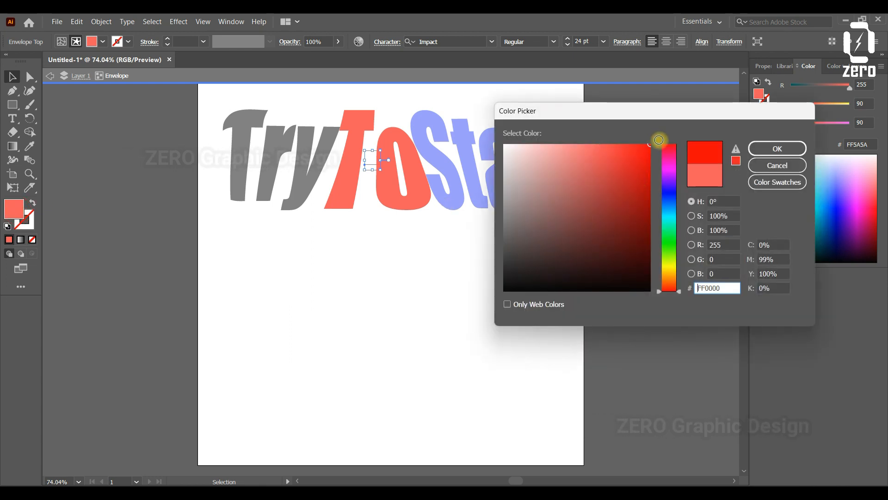
pyautogui.moveTo(677, 236); pyautogui.dragTo(674, 270)
pyautogui.moveTo(609, 192); pyautogui.dragTo(621, 145)
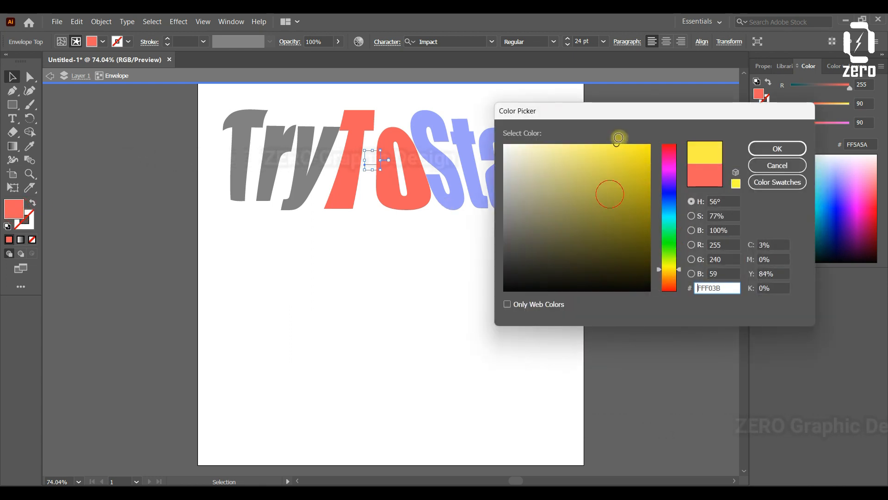
pyautogui.click(796, 150)
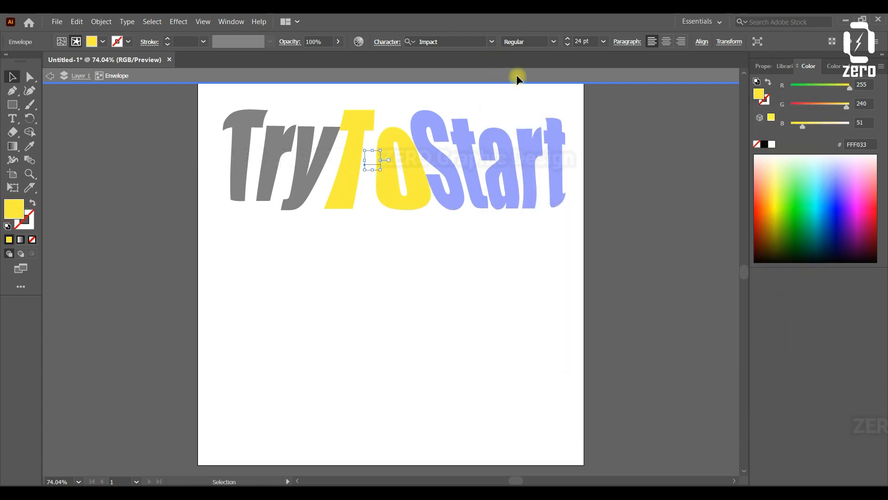
pyautogui.click(517, 75)
pyautogui.click(633, 208)
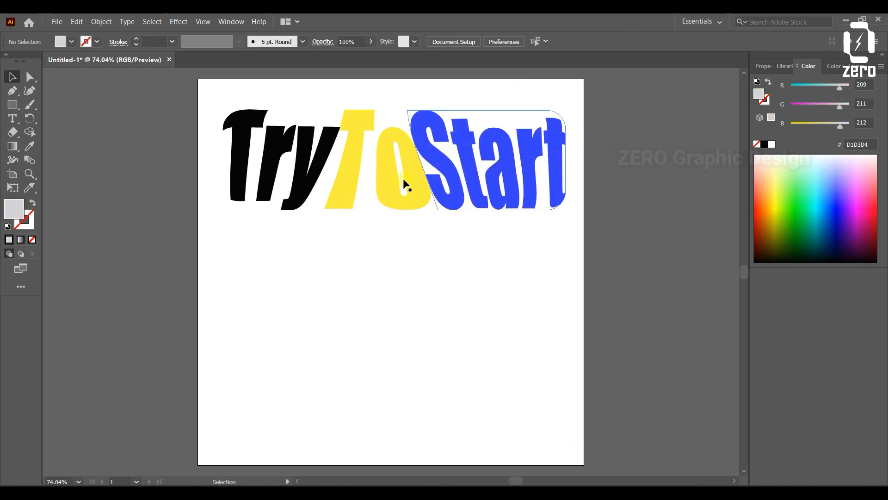
# Draw a hexagon about 2.8 in wide with the Polygon tool, centred in the empty area below the words
pyautogui.moveTo(13, 108); pyautogui.dragTo(65, 132)
pyautogui.click(19, 111)
pyautogui.click(67, 132)
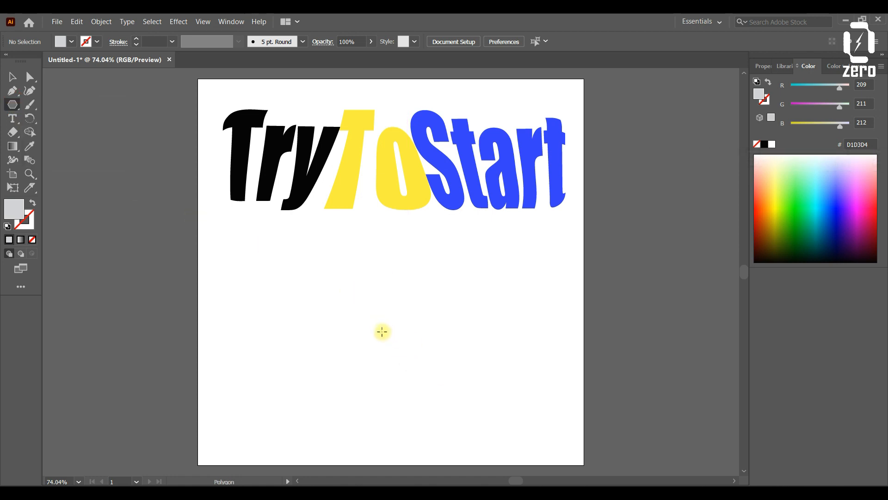
pyautogui.moveTo(382, 331); pyautogui.dragTo(434, 376)
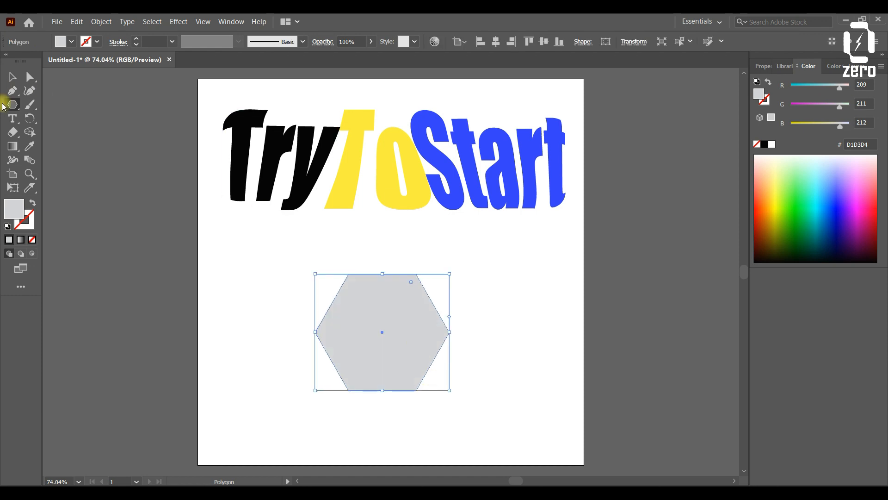
# Rotate the hexagon by 90° so that it stands on a corner
pyautogui.click(13, 77)
pyautogui.rightClick(387, 300)
pyautogui.moveTo(457, 234)
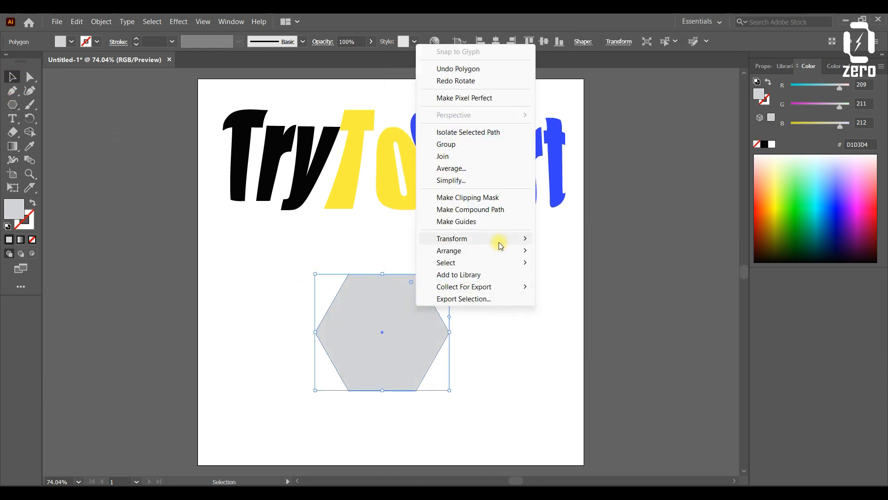
pyautogui.moveTo(499, 242)
pyautogui.click(565, 268)
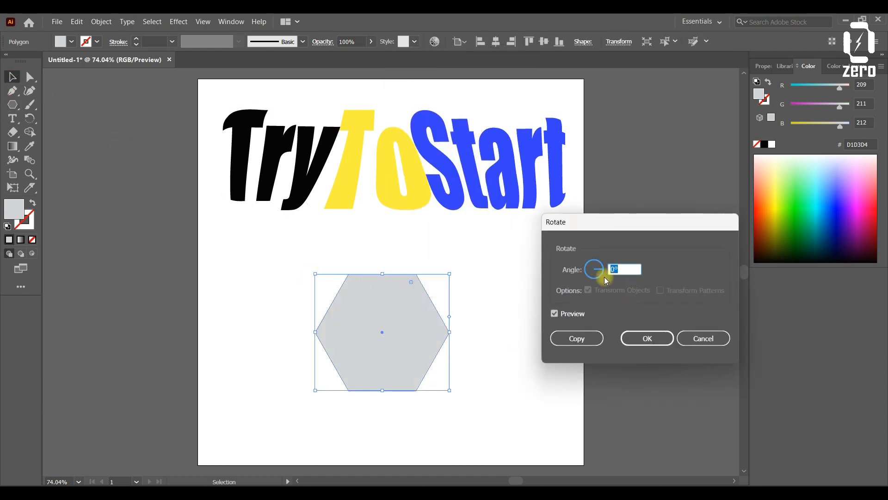
pyautogui.write('90')
pyautogui.click(647, 338)
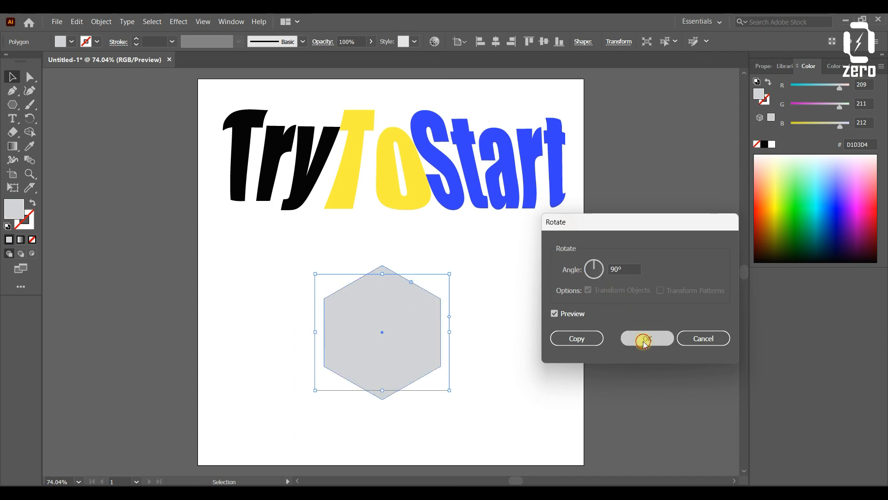
pyautogui.click(457, 299)
pyautogui.click(408, 307)
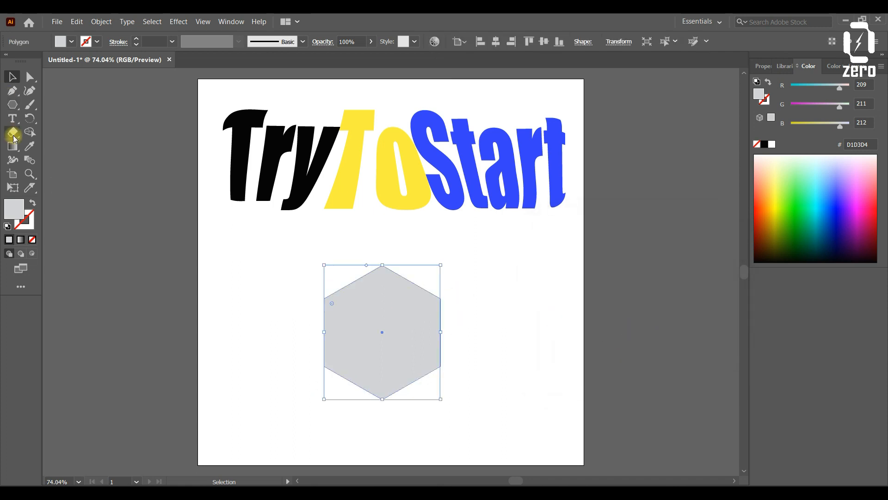
# Add the text "OPEN" in 24 pt Impact just below the hexagon
pyautogui.click(14, 119)
pyautogui.click(294, 421)
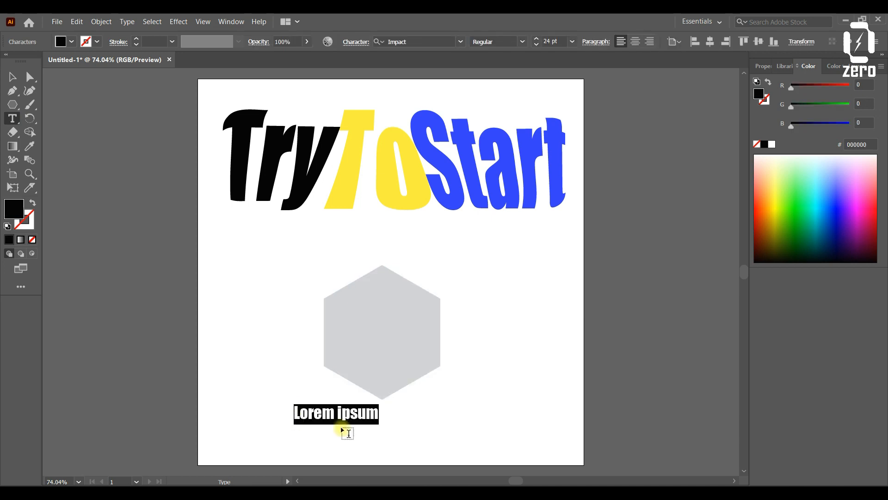
pyautogui.write('OPEN')
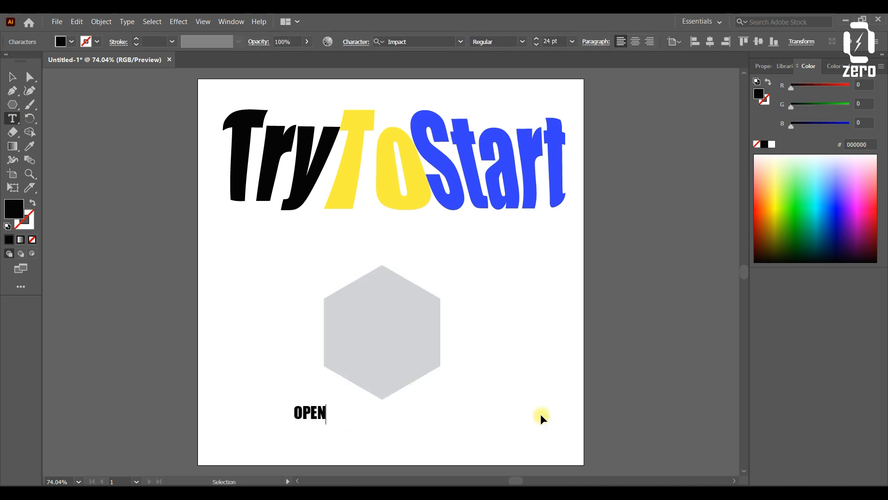
pyautogui.click(541, 415)
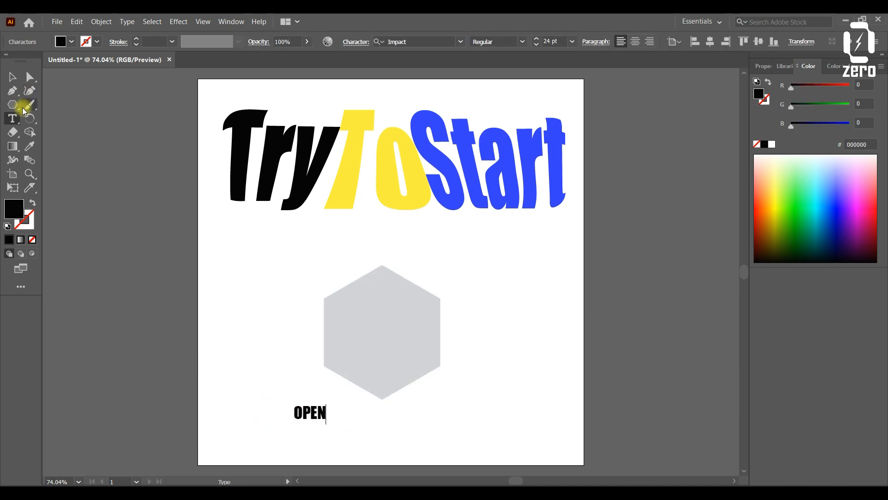
# Send the text "OPEN" to the back of the stacking order
pyautogui.click(12, 77)
pyautogui.rightClick(319, 417)
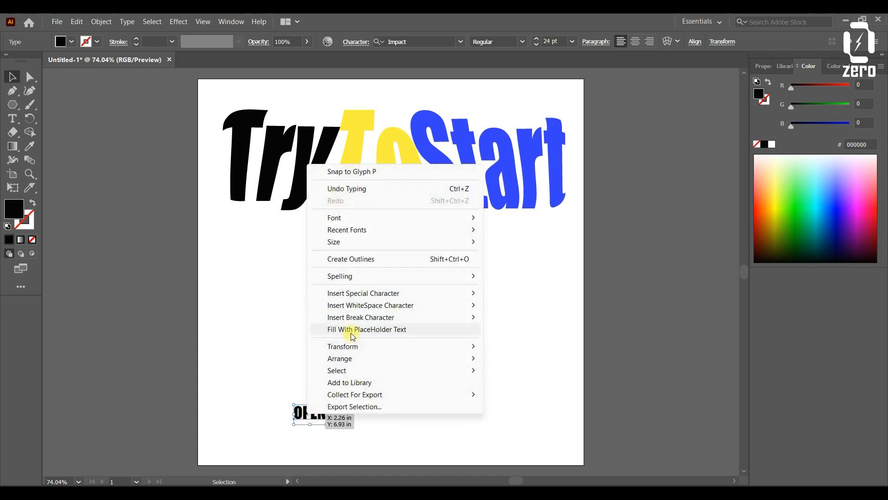
pyautogui.moveTo(348, 359)
pyautogui.click(552, 394)
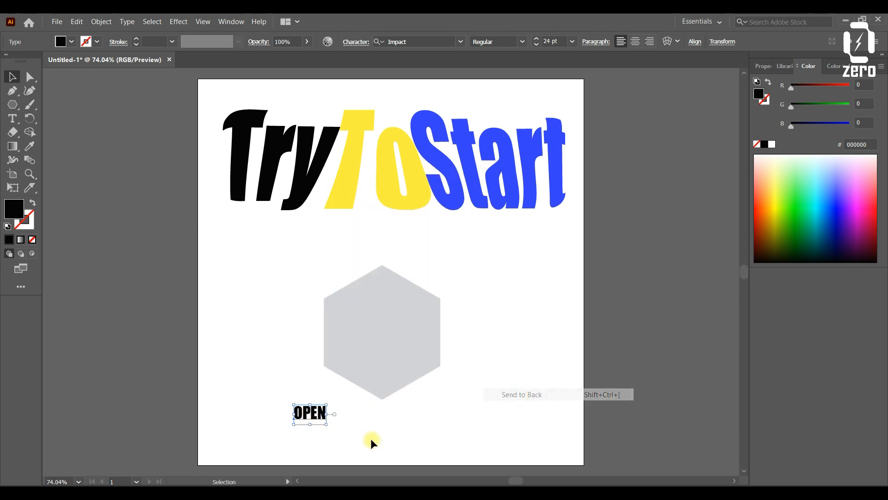
# Warp "OPEN" into the hexagon with Envelope Distort's Make with Top Object and centre the result horizontally on the artboard
pyautogui.moveTo(262, 321); pyautogui.dragTo(364, 429)
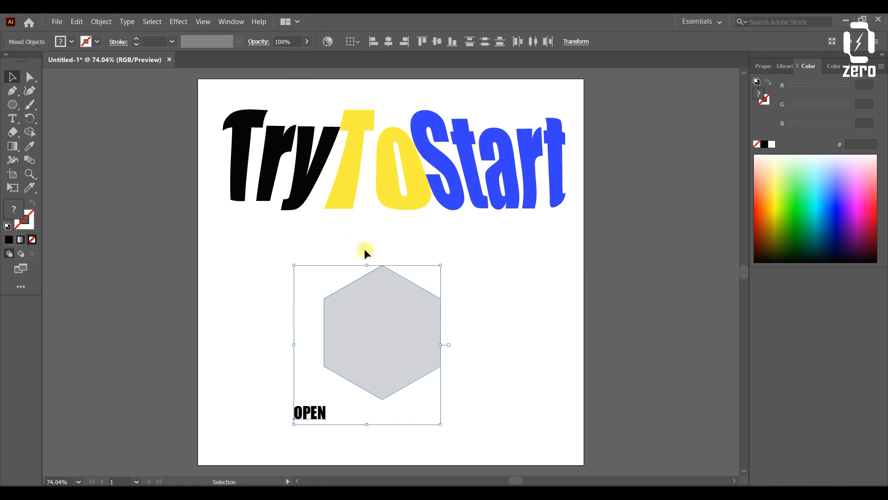
pyautogui.hotkey('ctrl', 'alt')
pyautogui.hotkey('ctrl', 'alt', 'c')
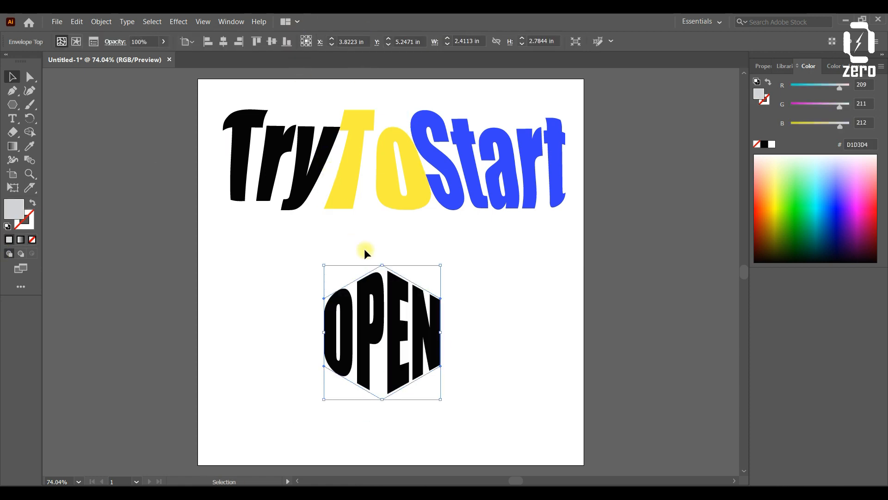
pyautogui.click(648, 352)
pyautogui.moveTo(367, 323); pyautogui.dragTo(376, 320)
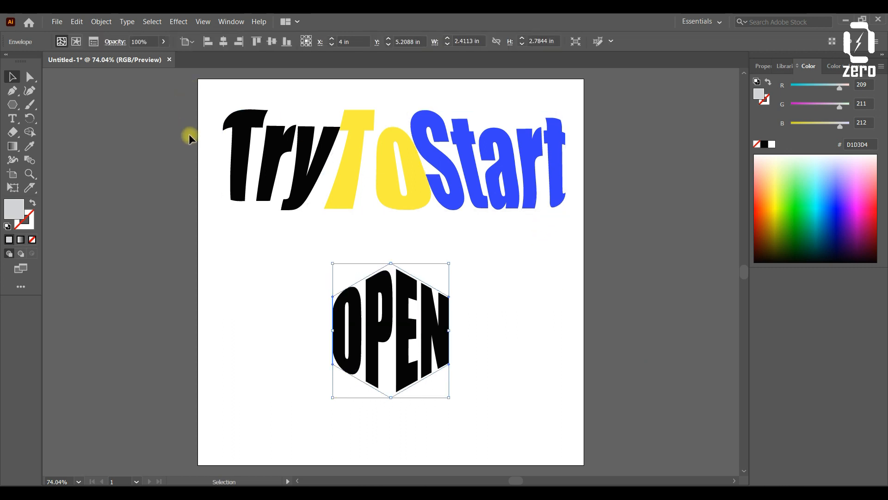